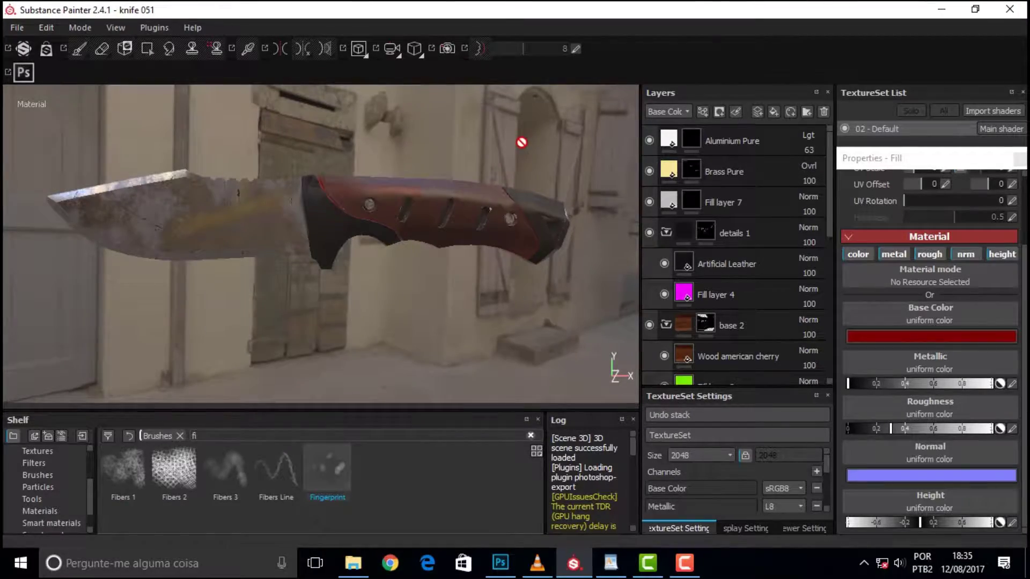
Step: Orbit the textured knife 051 model to a new viewing angle
mouse_move(521, 142)
alt+mouse_down()
mouse_move(584, 168)
mouse_move(561, 296)
alt+mouse_up()
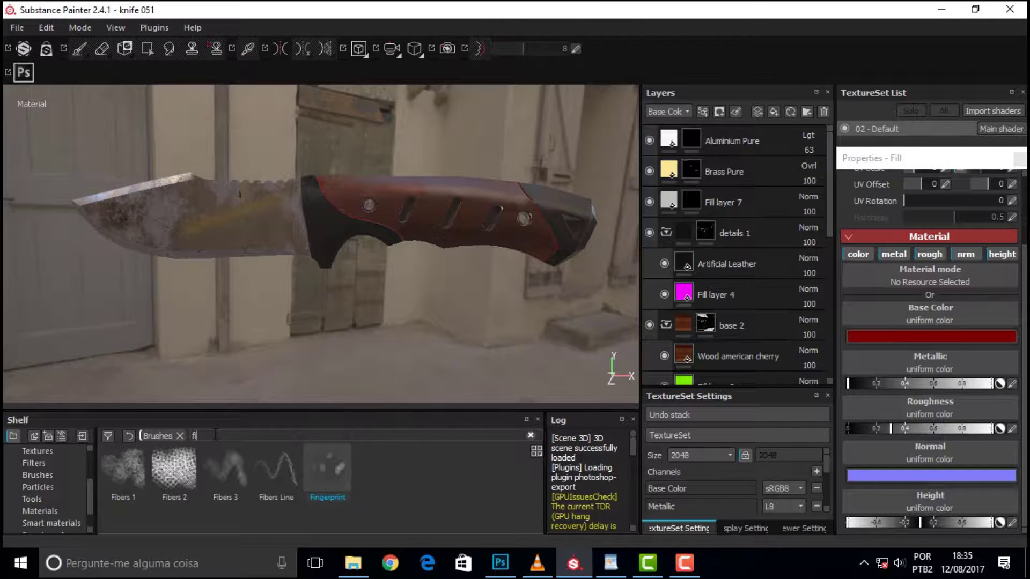
Step: Clear the shelf brush filter and orbit to inspect the knife's worn, rusty blade
key(BackSpace)
key(BackSpace)
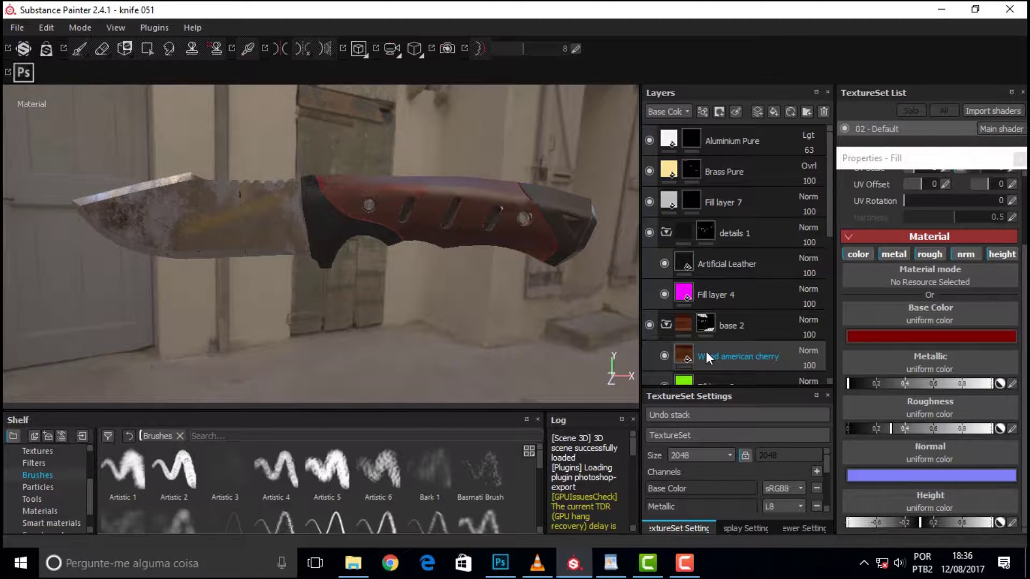
mouse_move(706, 353)
mouse_down()
mouse_move(516, 277)
mouse_move(500, 239)
mouse_move(391, 159)
mouse_up()
mouse_move(330, 155)
alt+mouse_down()
mouse_move(435, 174)
mouse_move(547, 146)
mouse_move(297, 163)
mouse_move(343, 152)
alt+mouse_up()
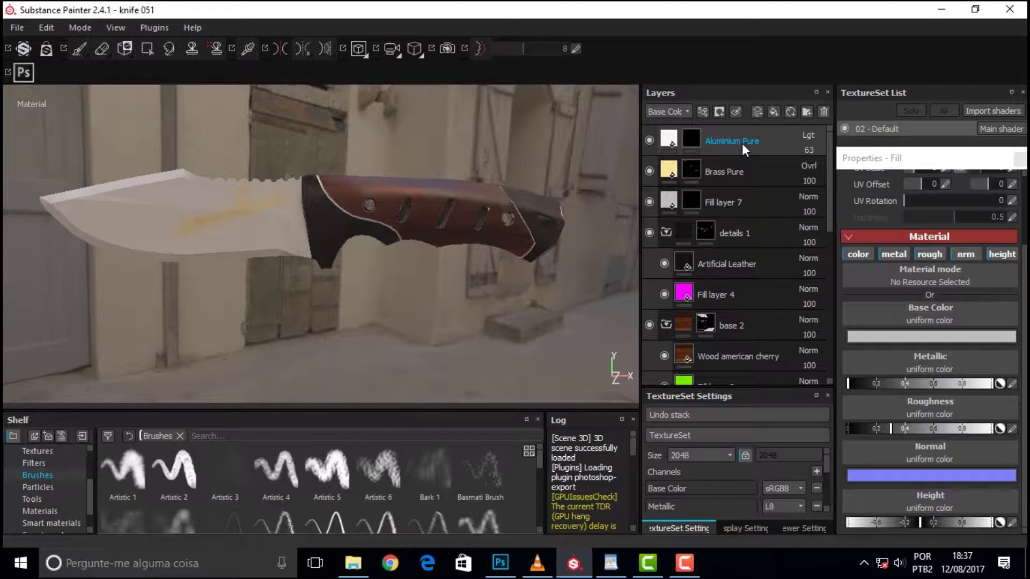
key(ctrl+z)
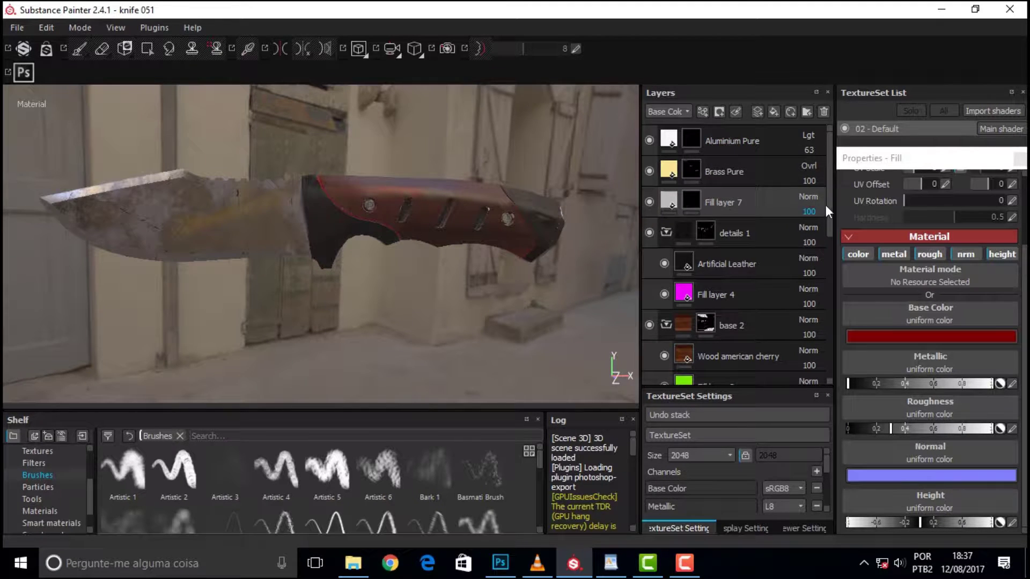
Step: Add Fill layer 9 above the Aluminium Pure layer at the top of the stack
scroll(832, 241, down, 1)
mouse_move(830, 241)
mouse_down()
mouse_move(830, 371)
mouse_move(822, 100)
mouse_up()
click(755, 129)
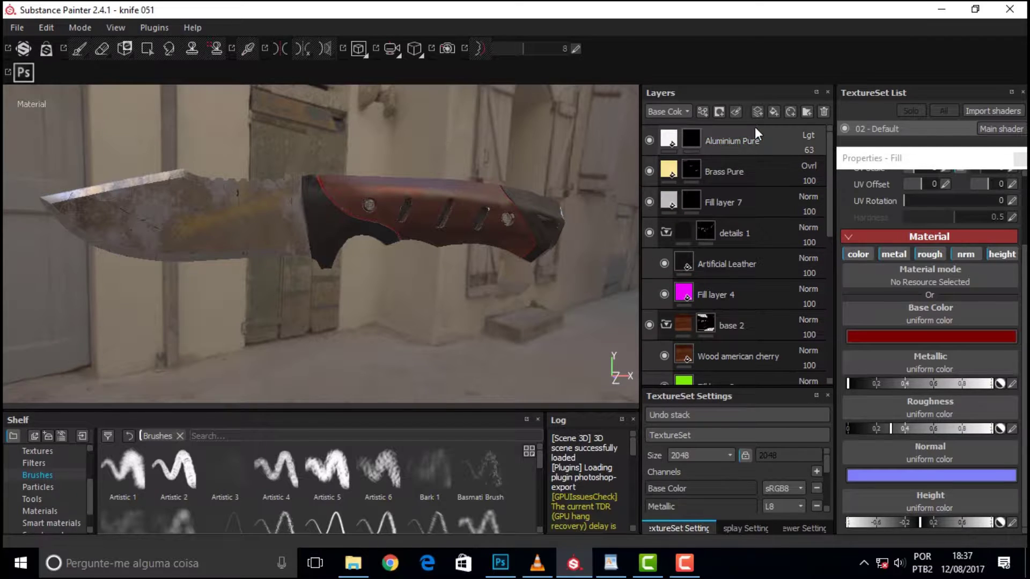
click(773, 111)
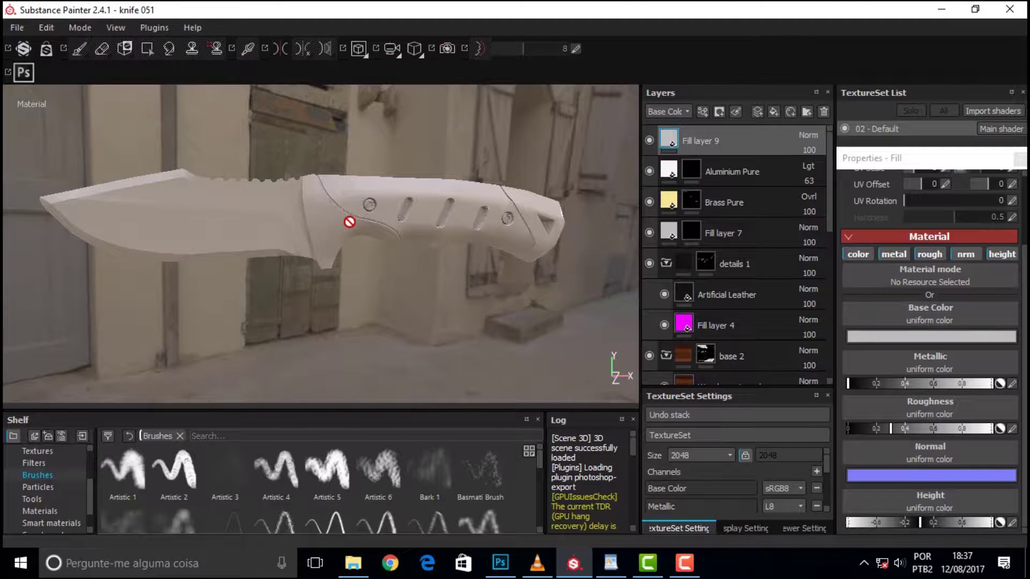
Step: Set Fill layer 9's base colour to near-black red and add a black mask
click(947, 336)
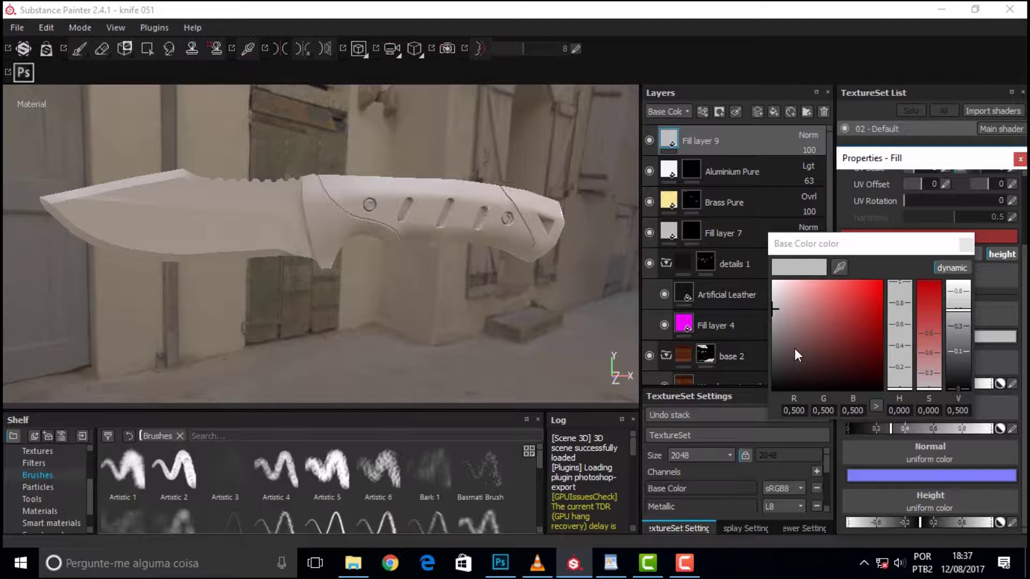
drag(796, 350, 800, 367)
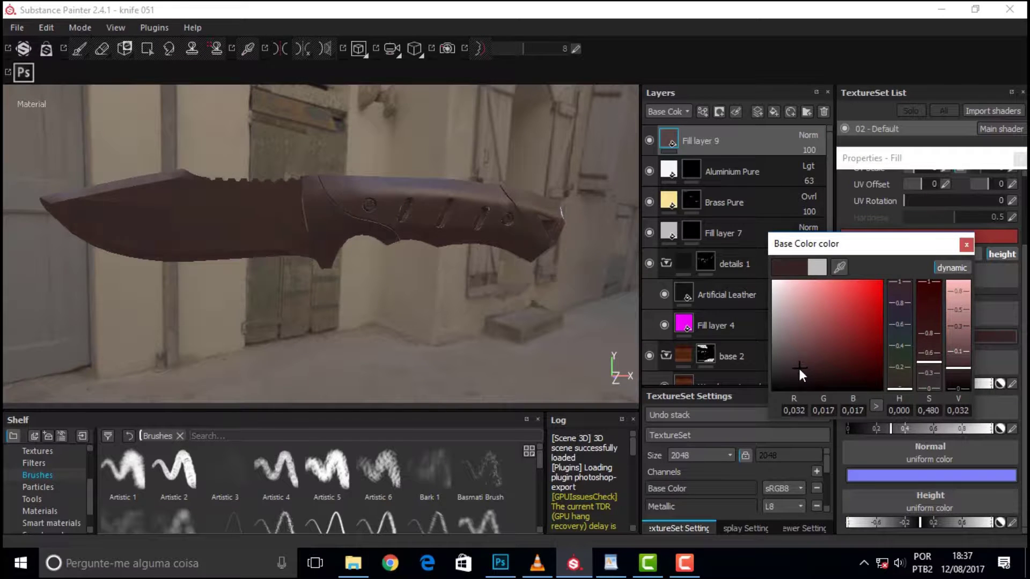
drag(798, 366, 797, 362)
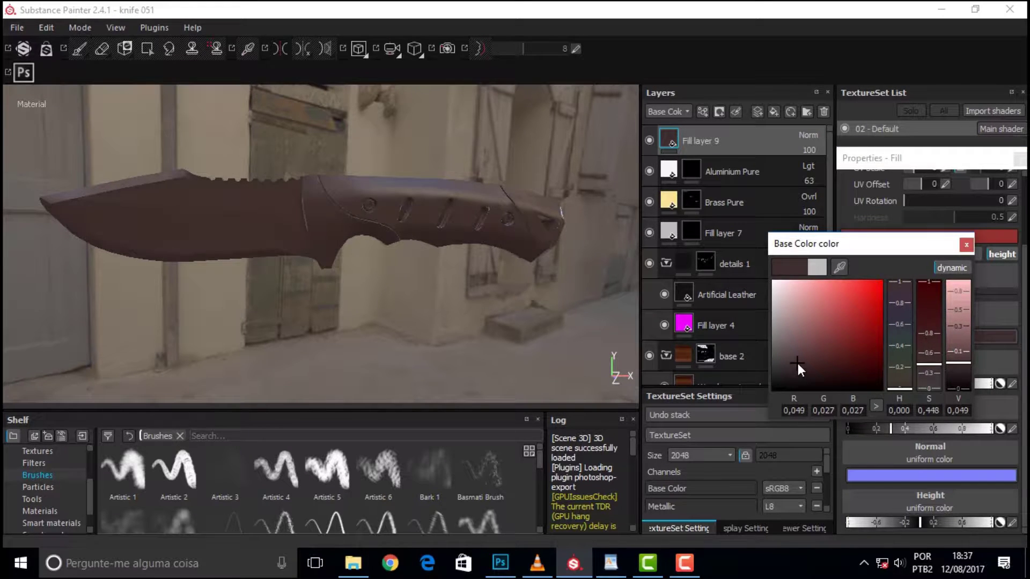
click(958, 267)
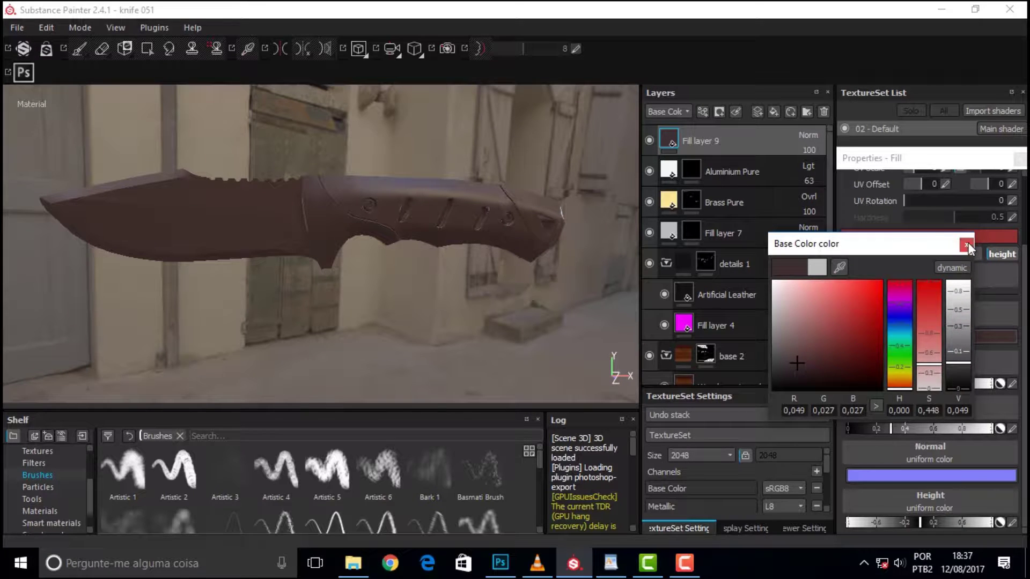
click(968, 245)
right_click(710, 140)
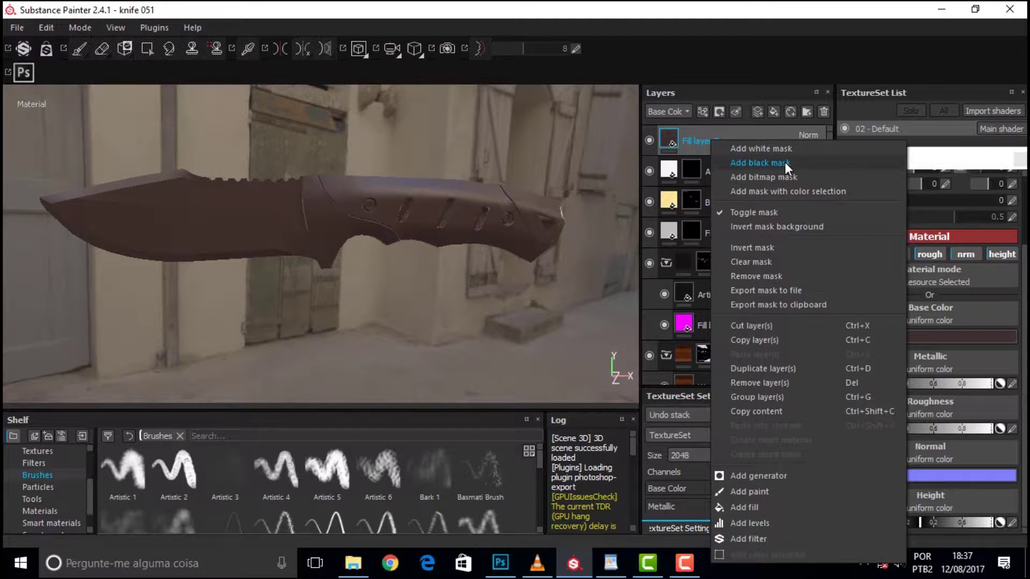
click(784, 162)
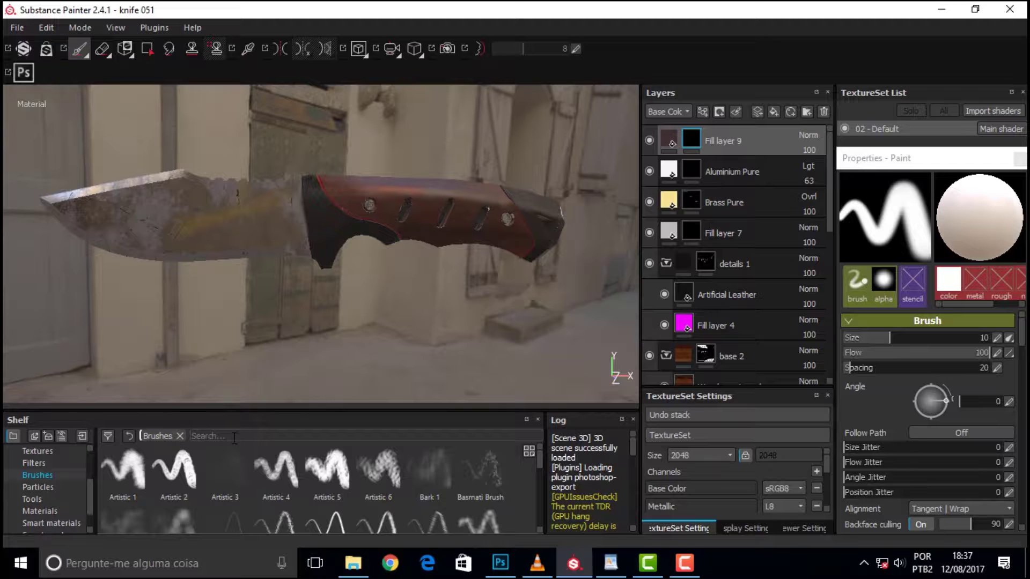
Step: Load the Fingerprint brush from the shelf and raise its size to 20.66
text(fi)
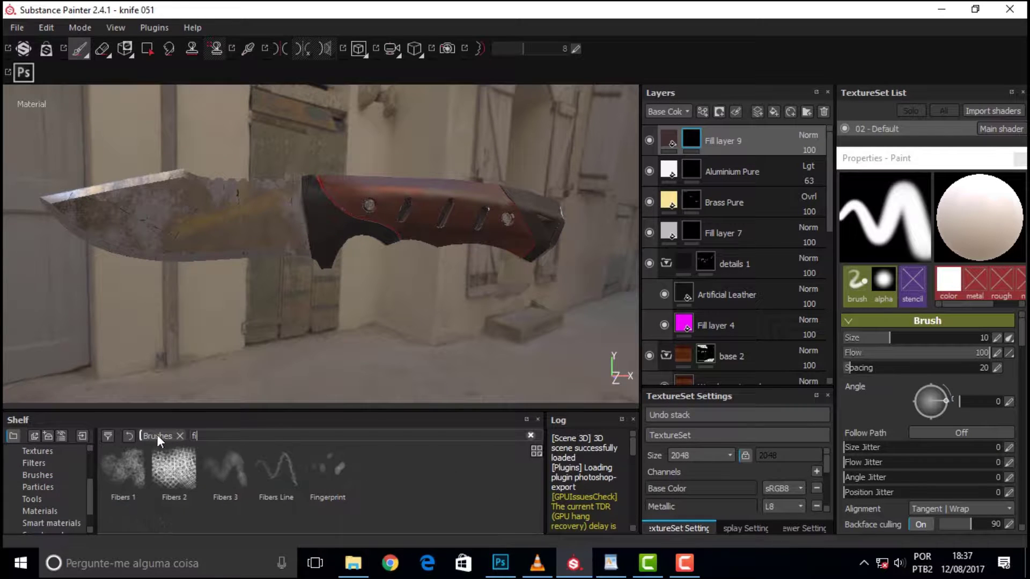
click(324, 472)
drag(327, 472, 696, 168)
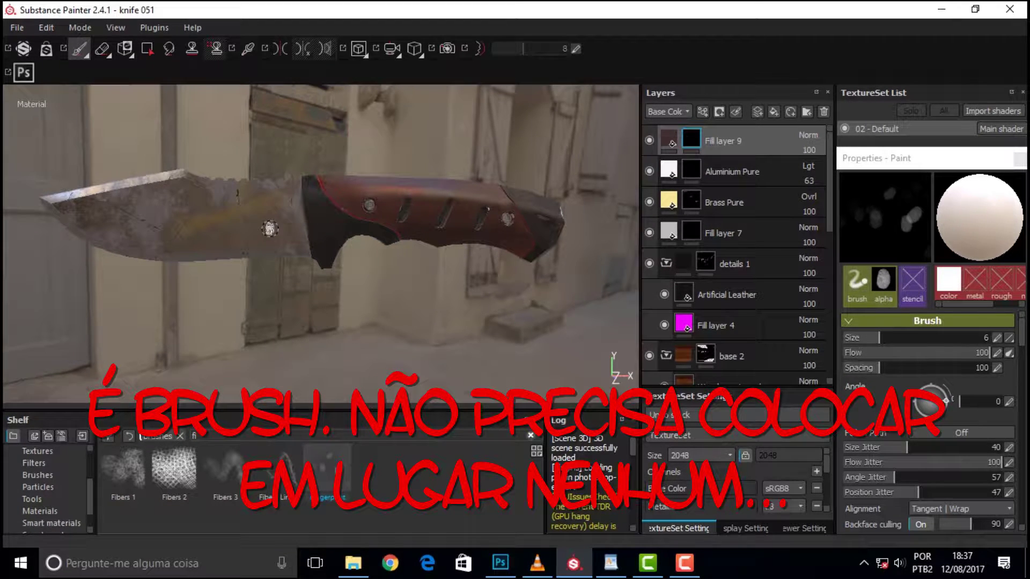
drag(880, 336, 894, 337)
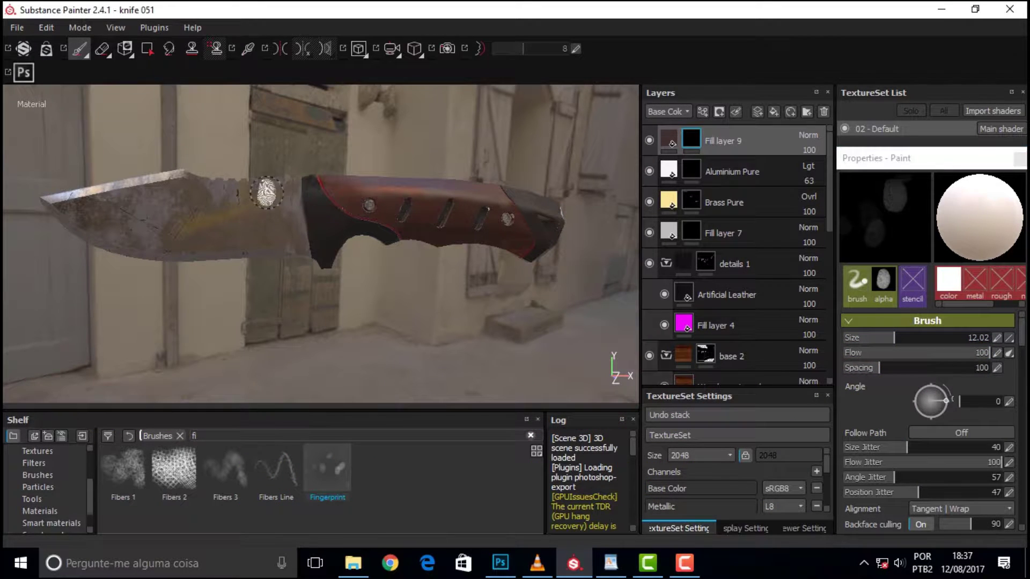
drag(892, 337, 899, 337)
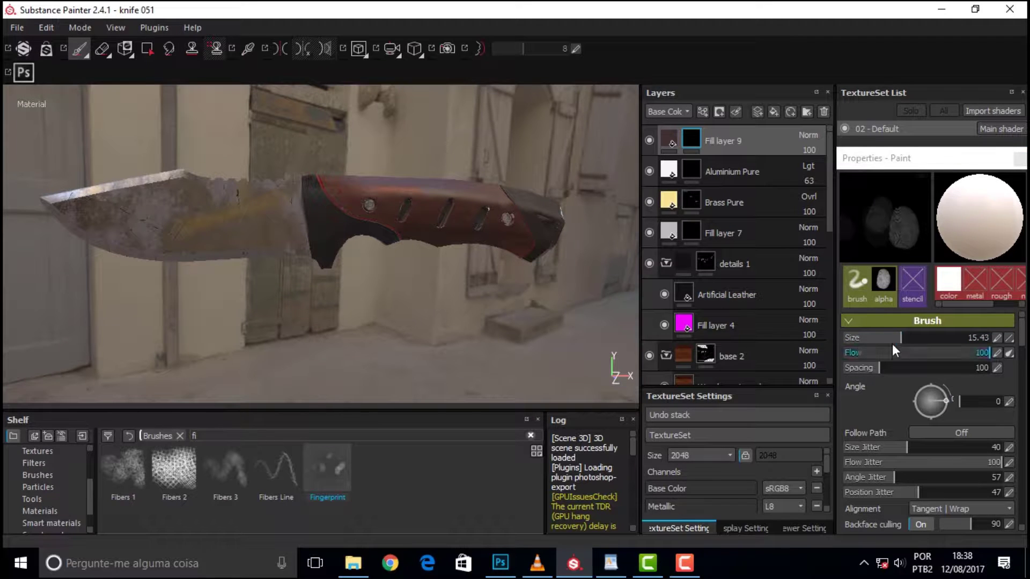
drag(901, 338, 911, 338)
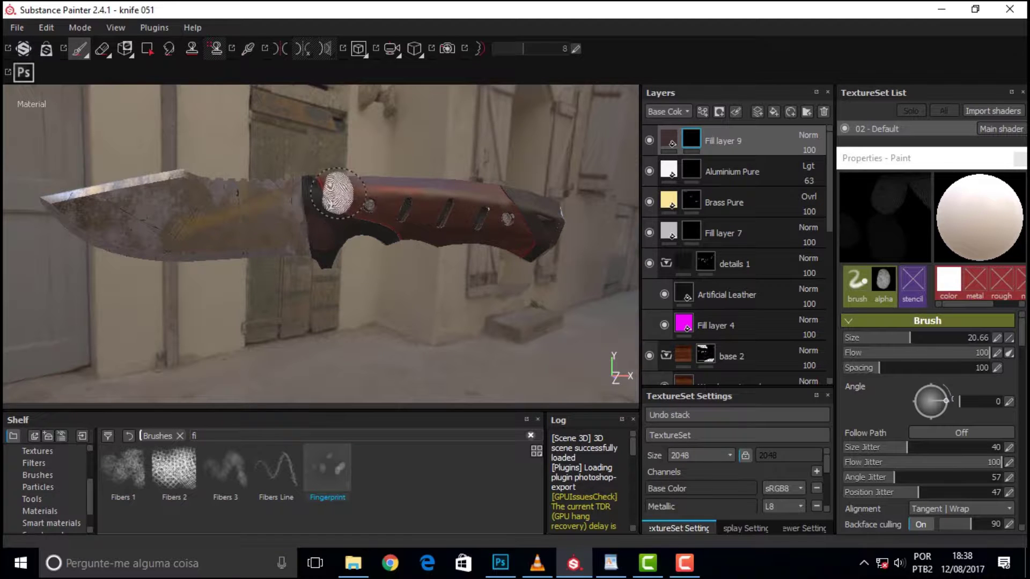
Step: Stamp fingerprint smudges onto the knife's red handle through Fill layer 9's mask
scroll(306, 201, up, 1)
scroll(305, 200, up, 2)
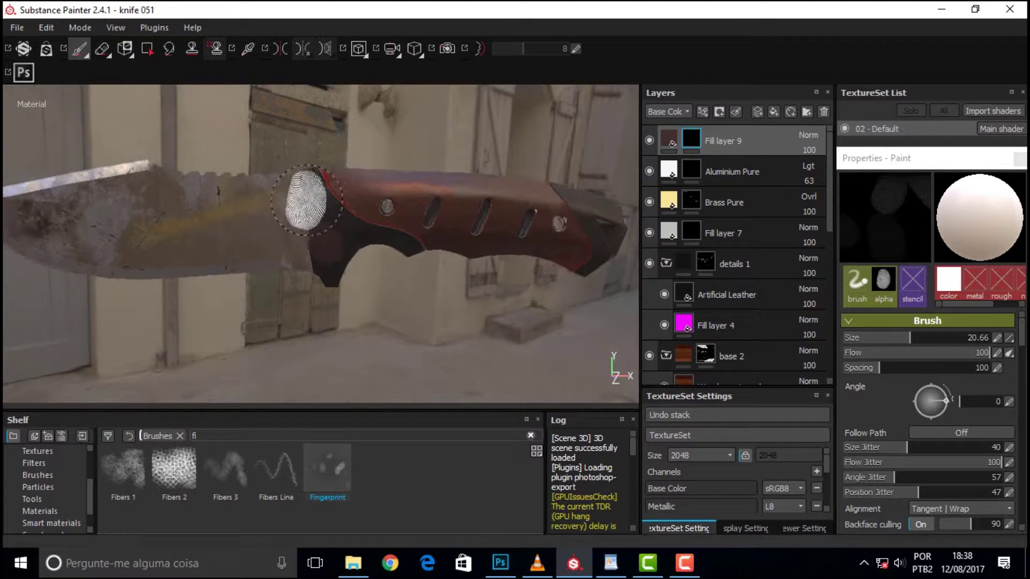
scroll(306, 200, up, 2)
mouse_move(385, 217)
mouse_down()
mouse_move(370, 217)
mouse_move(489, 212)
mouse_up()
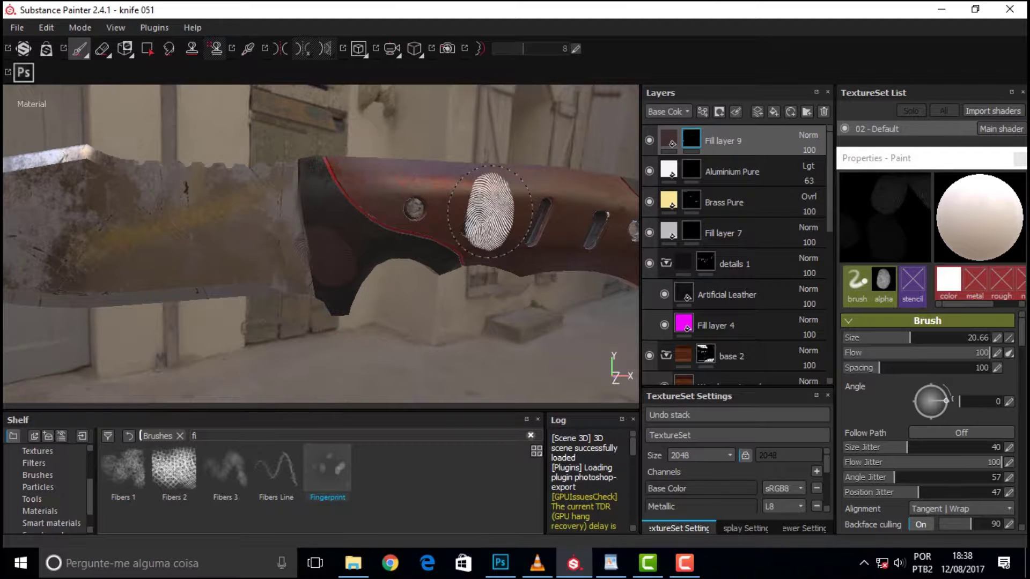
scroll(316, 254, down, 2)
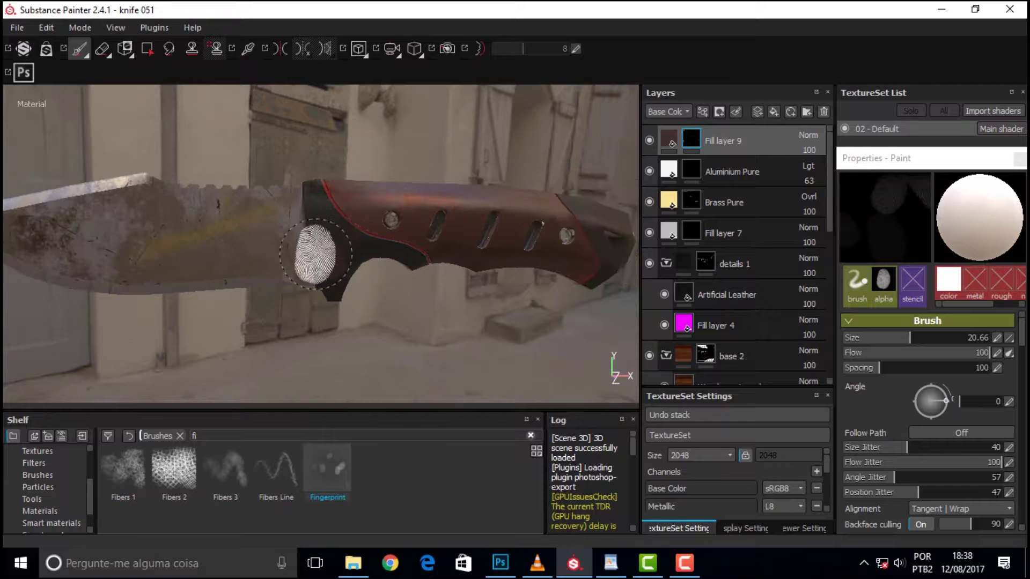
scroll(315, 253, up, 2)
scroll(333, 247, up, 2)
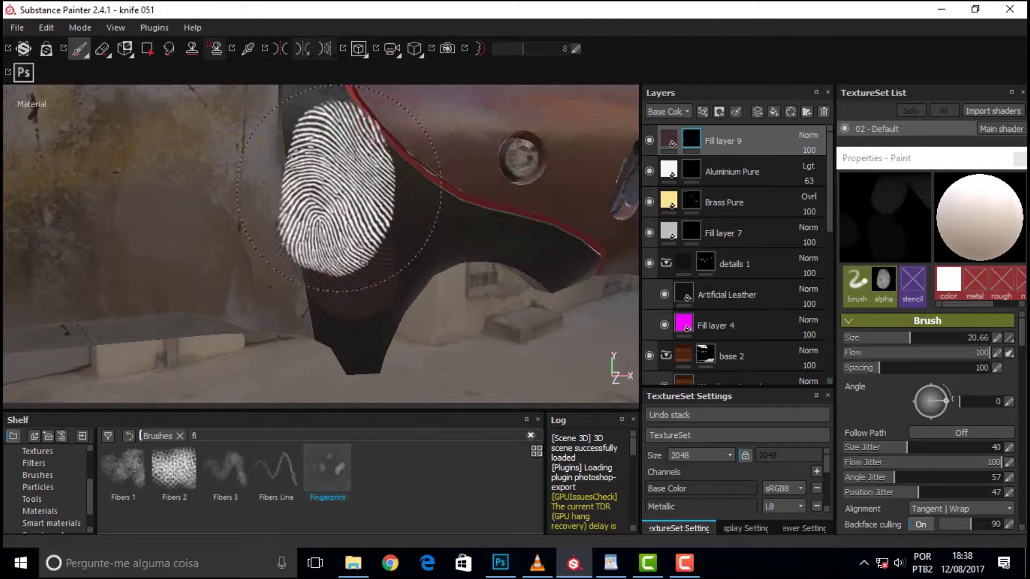
scroll(348, 187, down, 2)
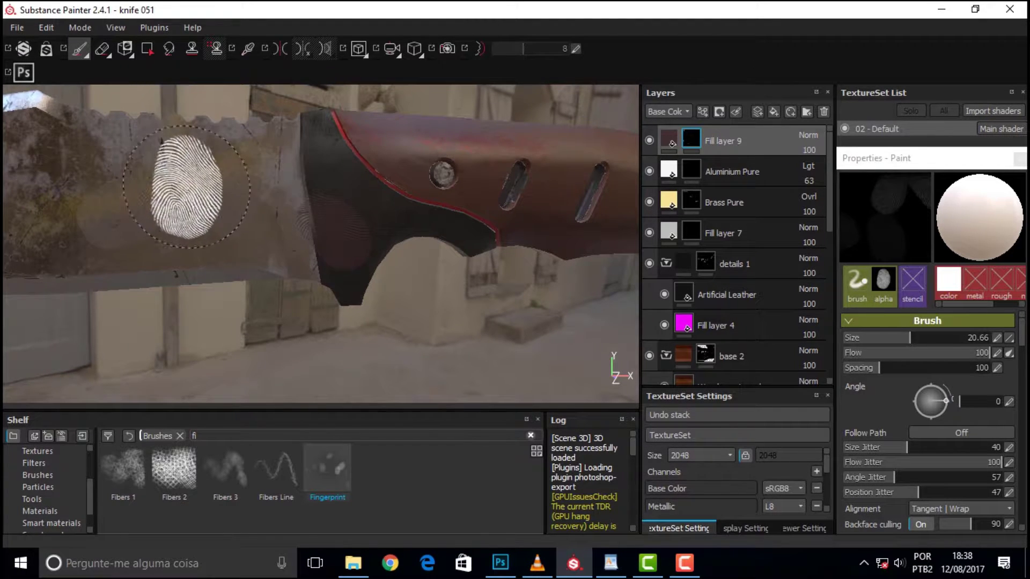
scroll(386, 290, up, 1)
scroll(384, 255, down, 1)
scroll(384, 255, up, 1)
scroll(429, 177, down, 1)
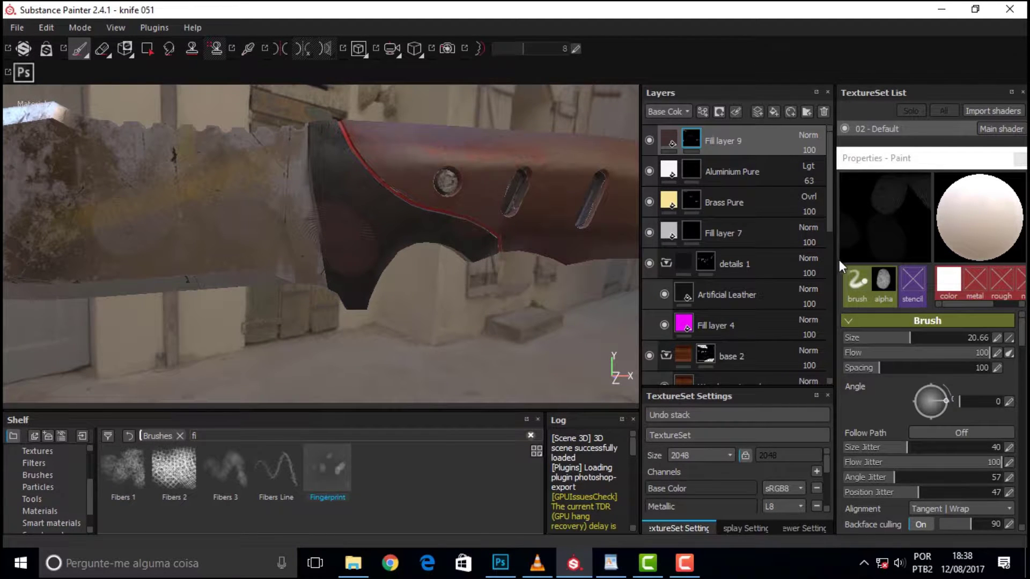
click(670, 134)
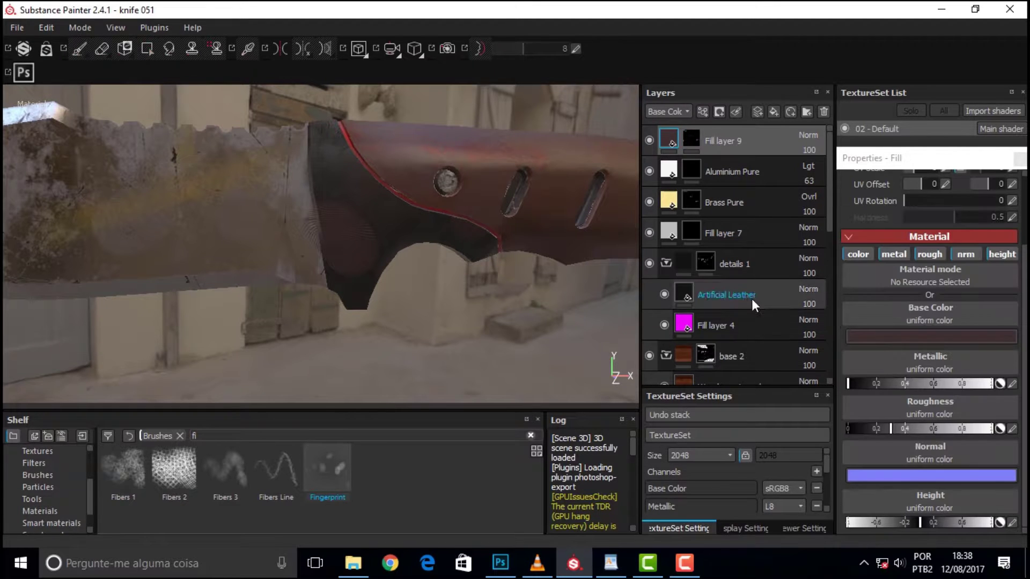
Step: Change Fill layer 9's base colour to a darker red (about 0.144, 0.062, 0.062)
click(923, 343)
drag(797, 364, 806, 346)
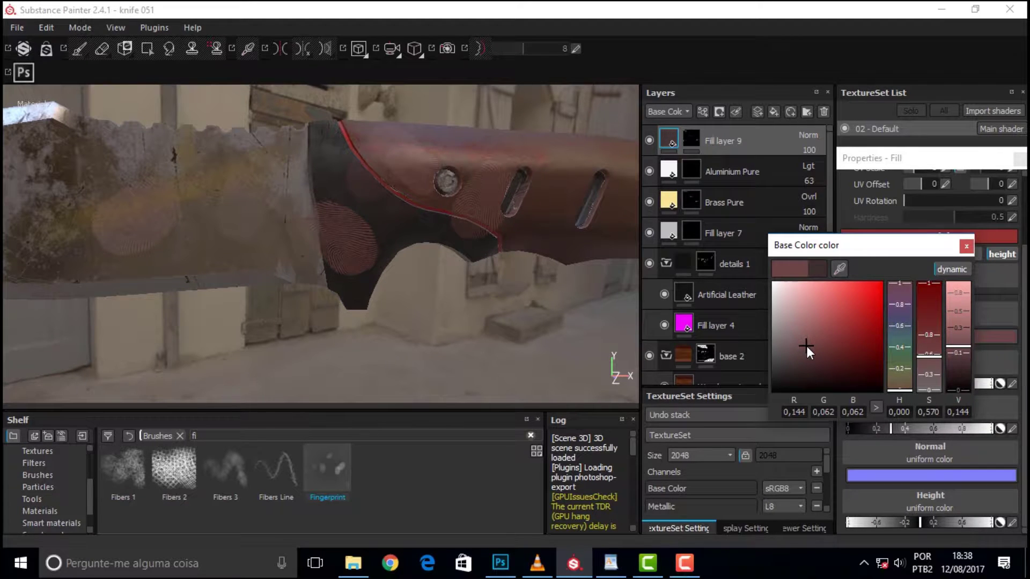
click(967, 246)
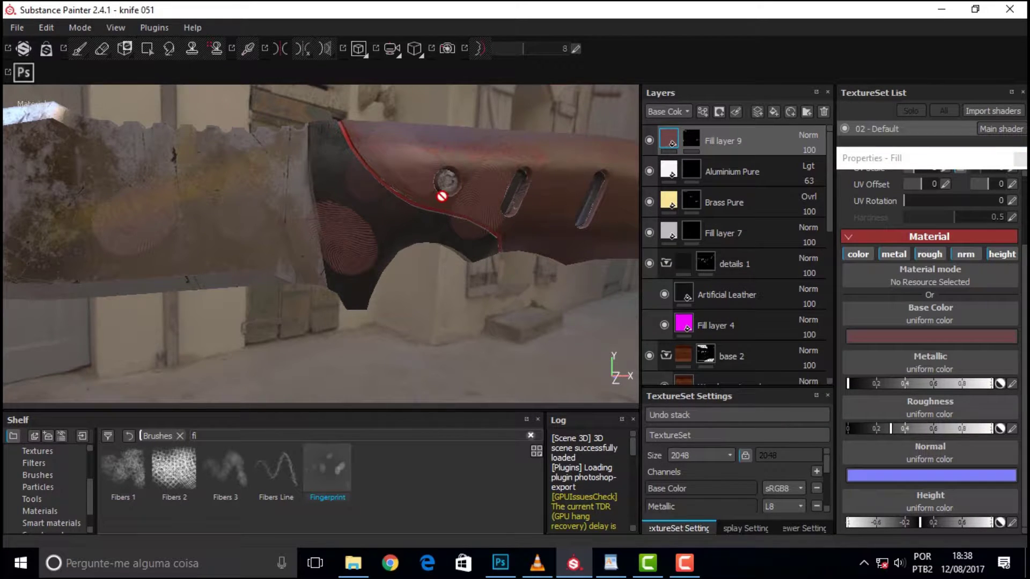
Step: Zoom and orbit to view the knife side-on and review the fingerprint smudges
scroll(444, 191, up, 3)
scroll(453, 195, down, 5)
scroll(455, 195, down, 2)
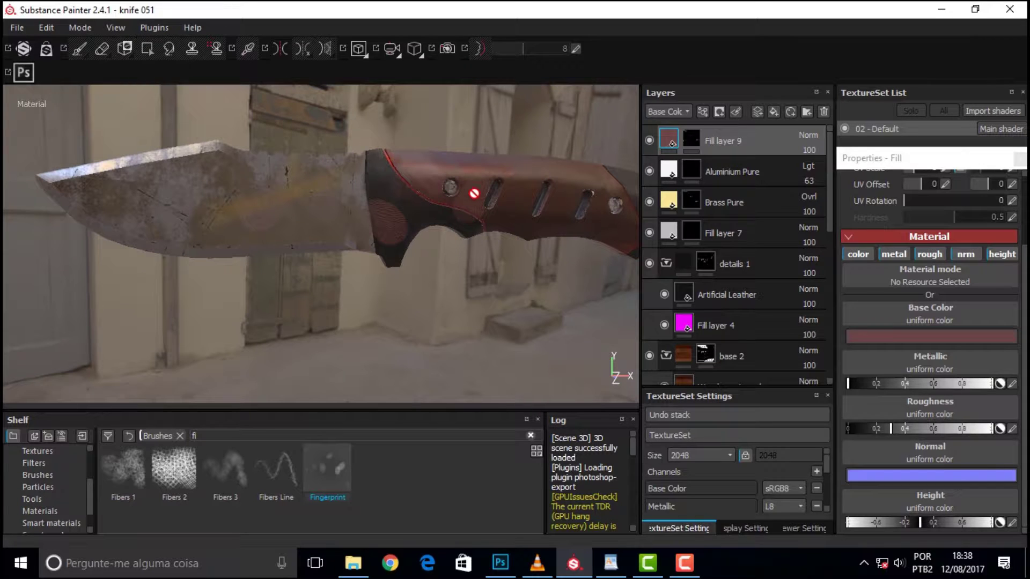
mouse_move(471, 169)
alt+mouse_down()
mouse_move(318, 163)
mouse_move(363, 156)
alt+mouse_up()
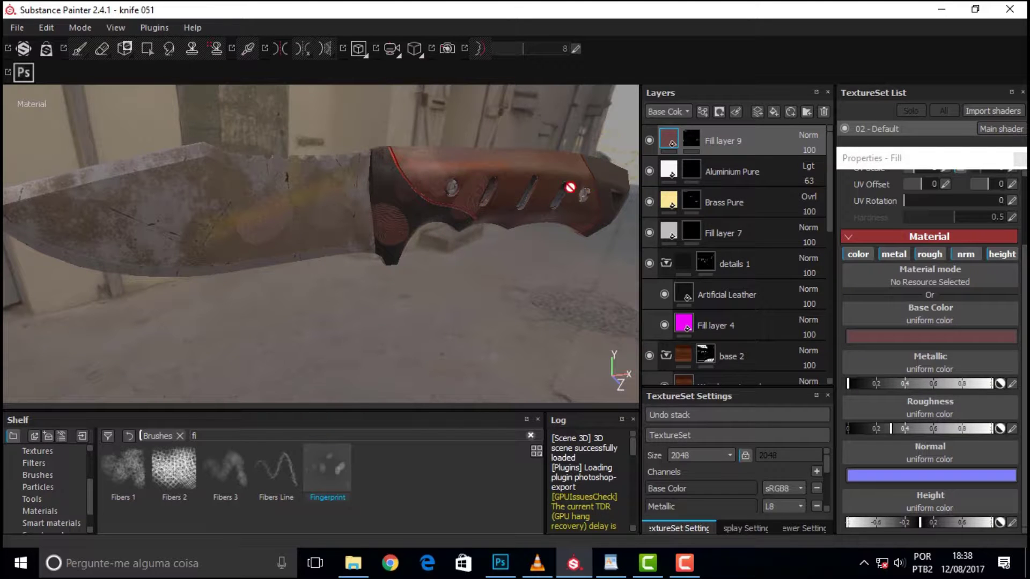
Step: Try Overlay, Screen, Color burn and Color dodge blend modes on Fill layer 9
click(809, 137)
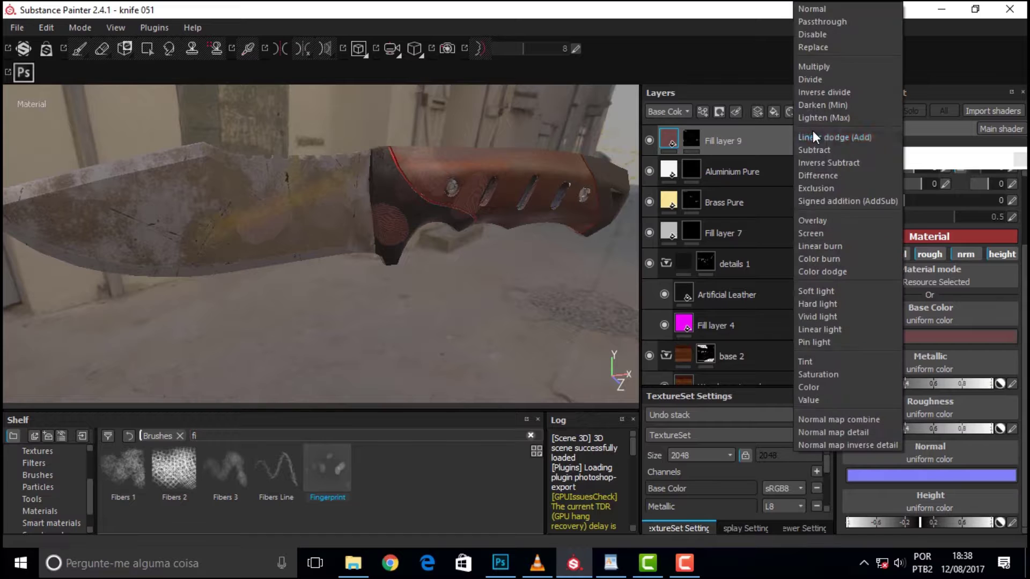
click(824, 220)
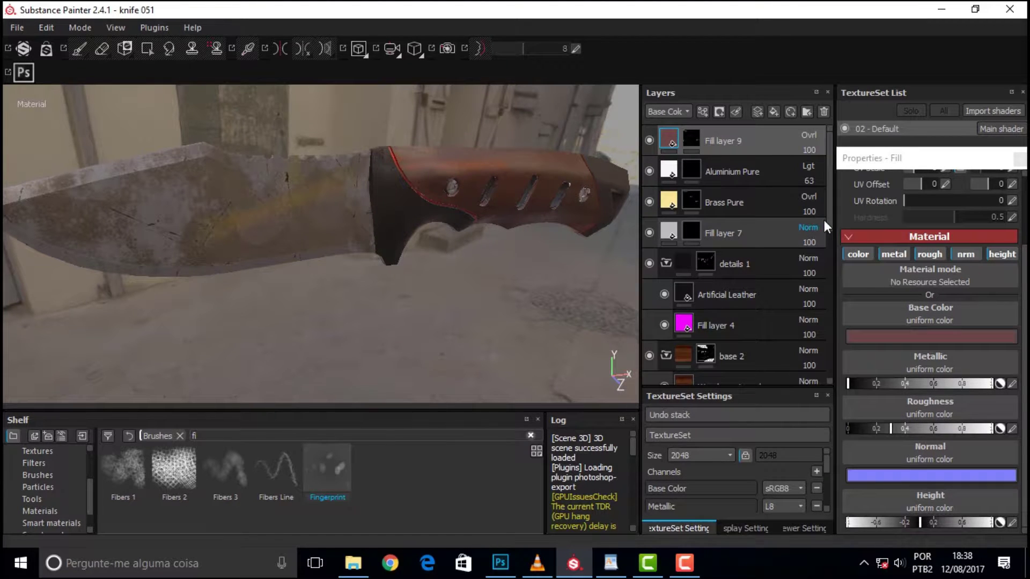
click(808, 141)
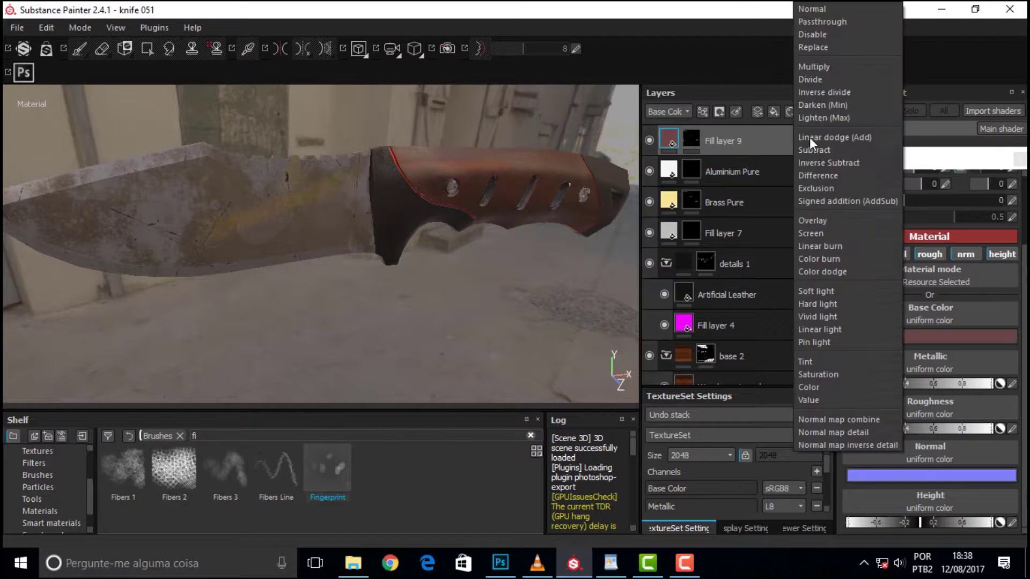
click(831, 234)
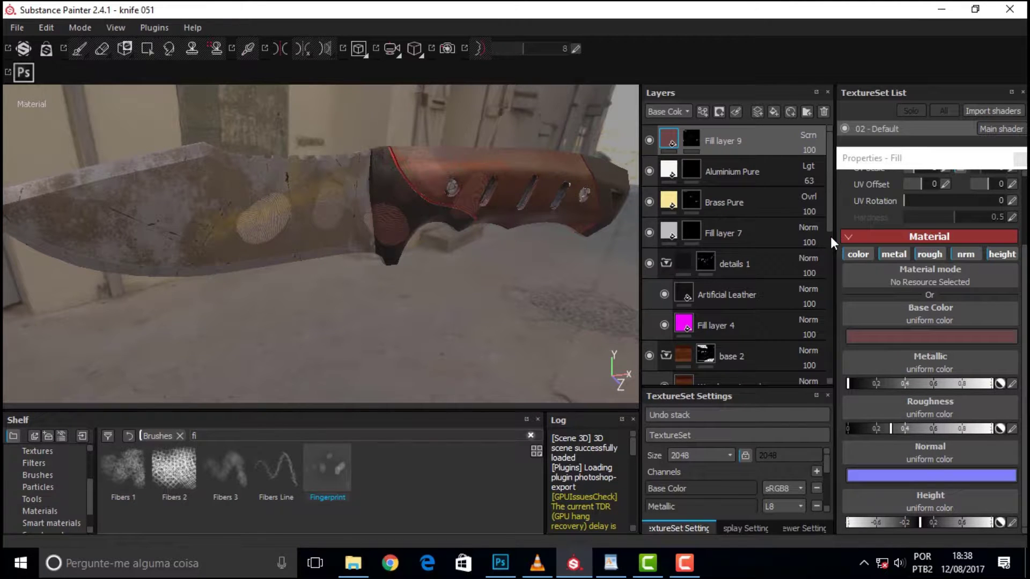
click(810, 134)
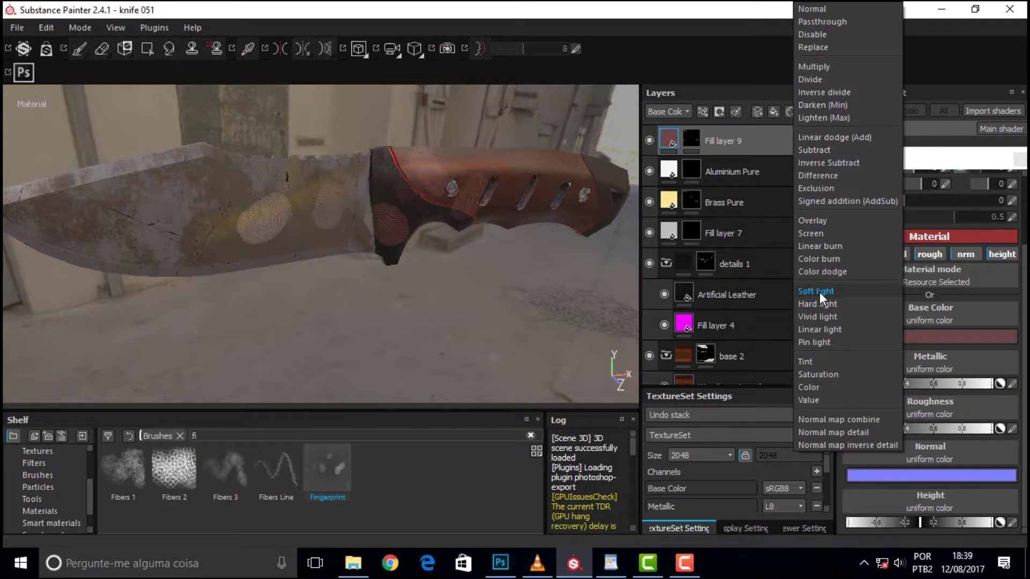
click(820, 260)
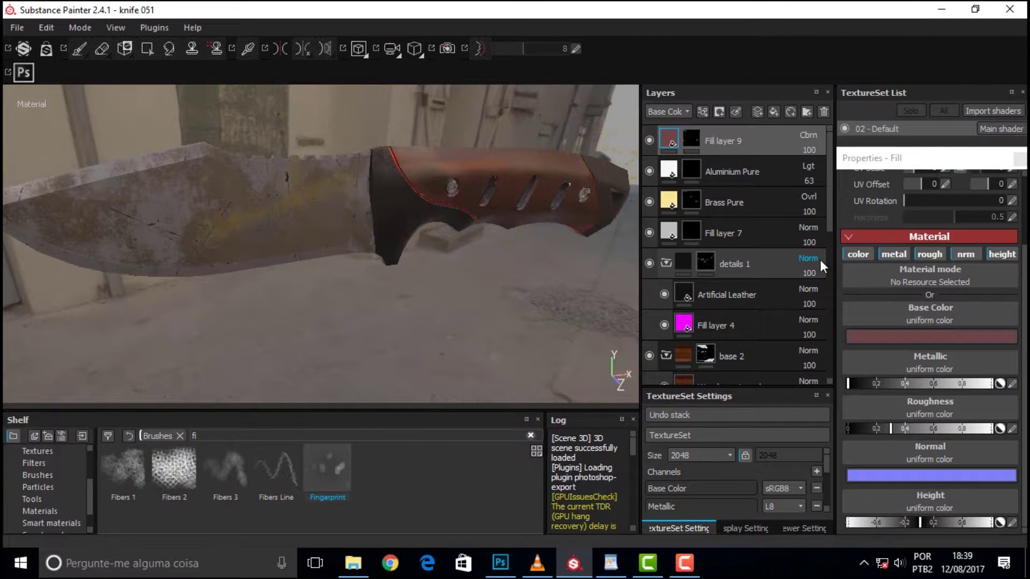
click(811, 135)
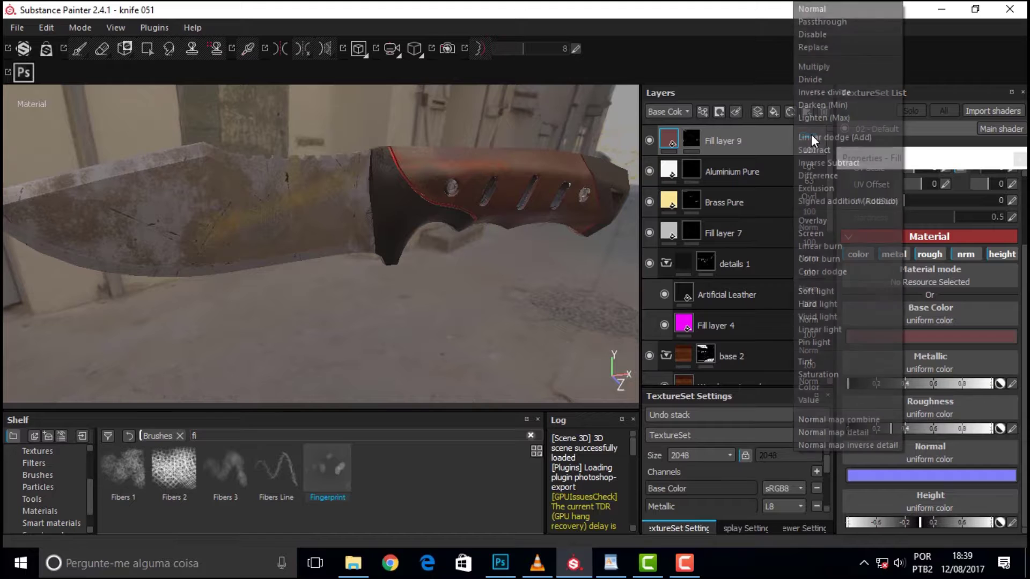
click(832, 272)
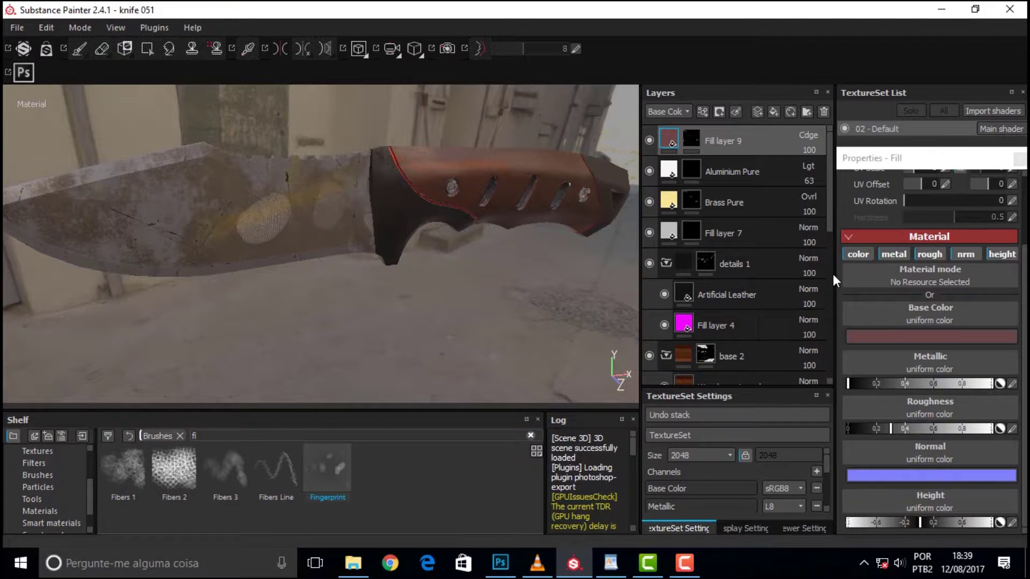
mouse_move(808, 149)
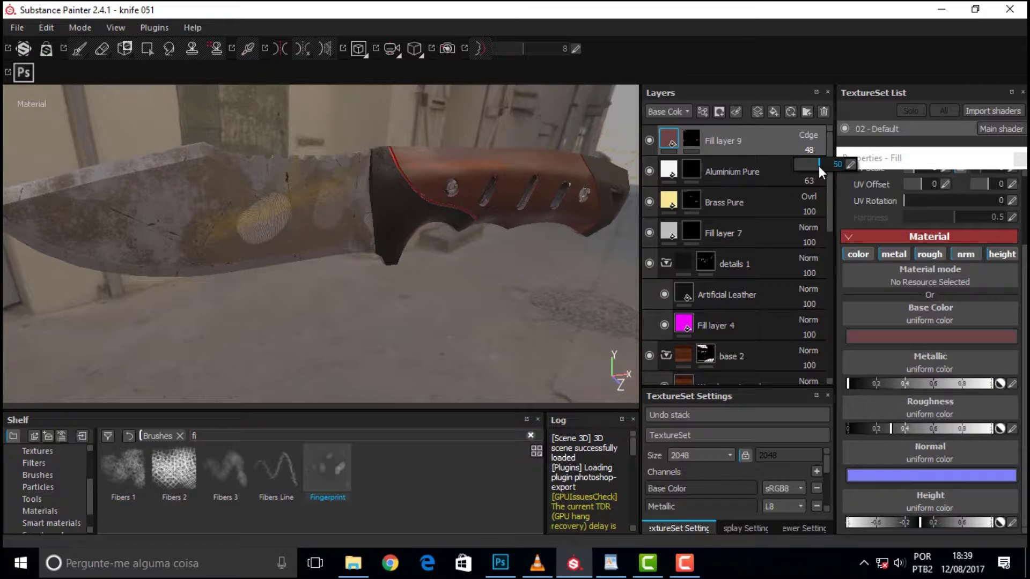
Step: Set Fill layer 9 to Overlay blending at 100 opacity
drag(818, 165, 791, 164)
click(815, 134)
click(755, 144)
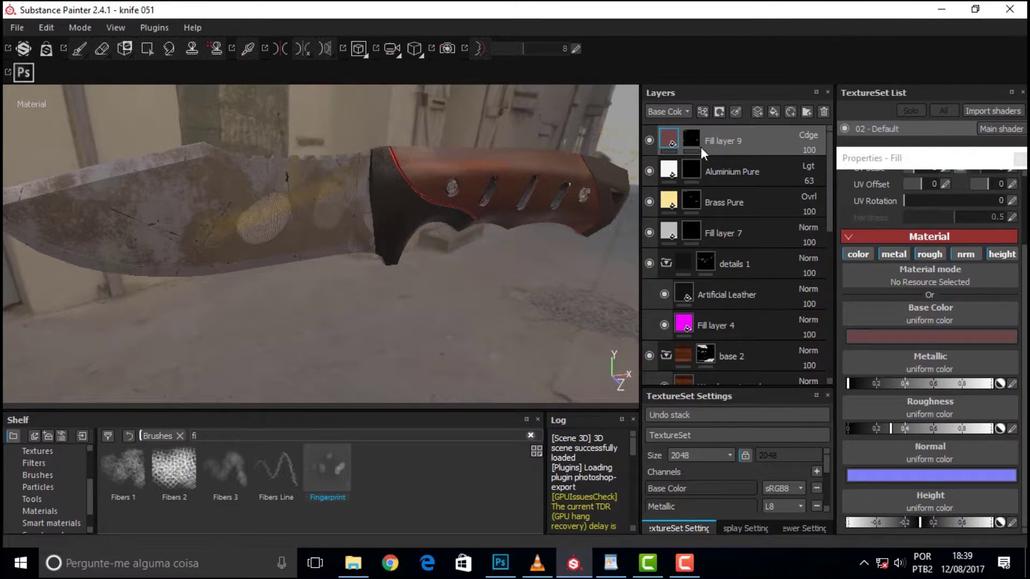
click(808, 135)
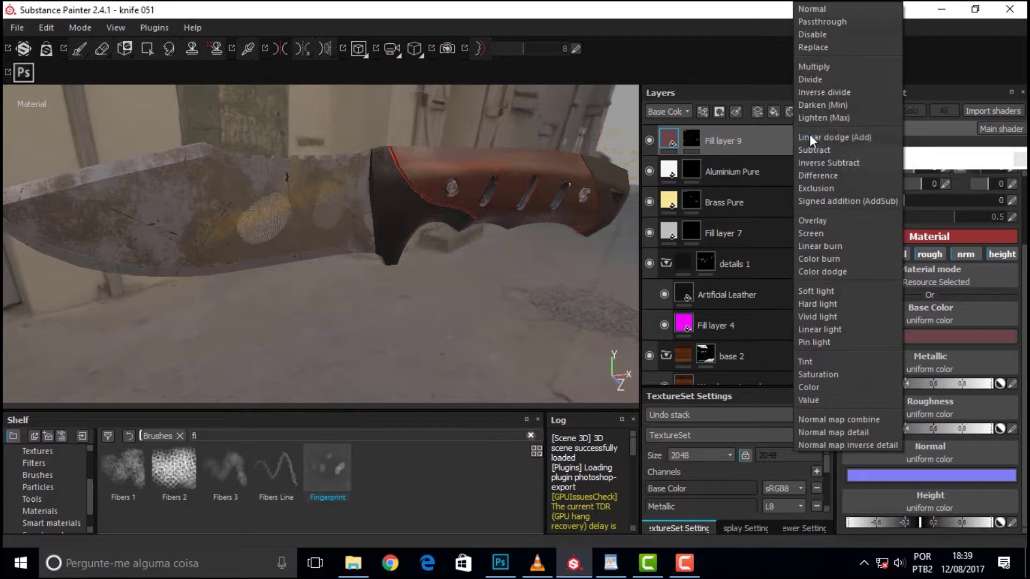
click(825, 219)
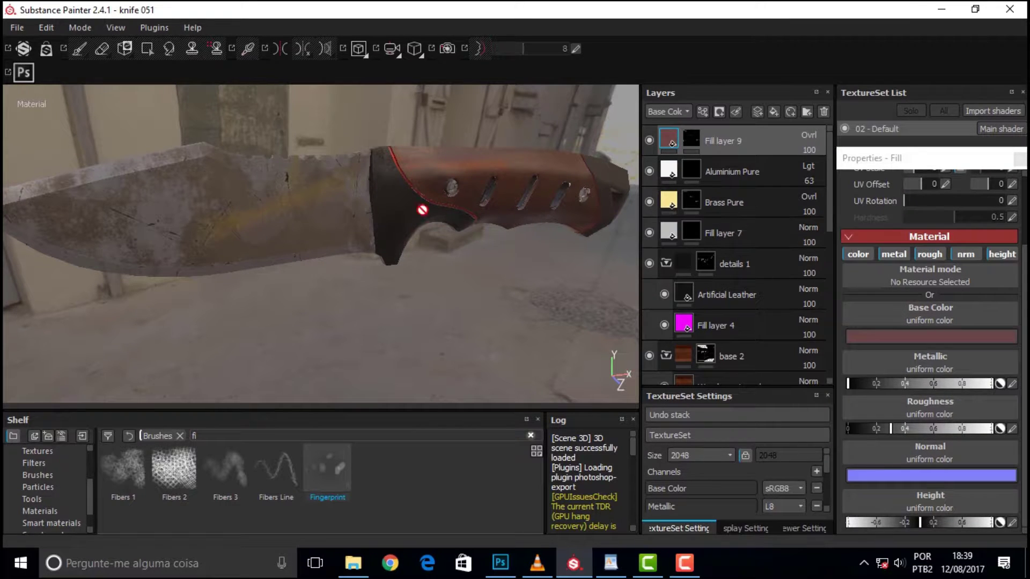
scroll(290, 228, up, 5)
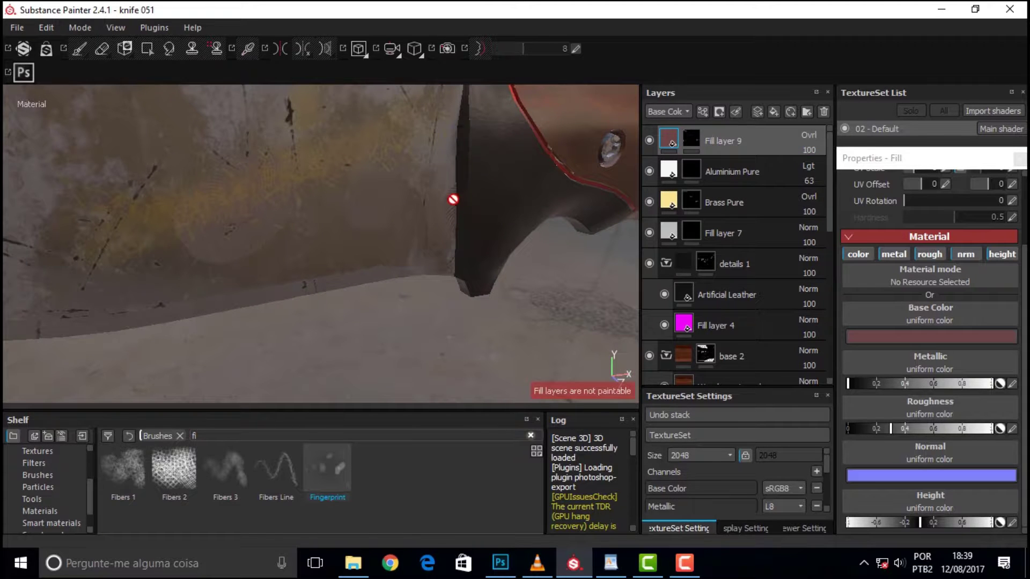
mouse_move(457, 182)
alt+mouse_down()
mouse_move(390, 103)
mouse_move(363, 154)
mouse_move(308, 165)
mouse_move(410, 159)
mouse_move(413, 174)
mouse_move(387, 184)
alt+mouse_up()
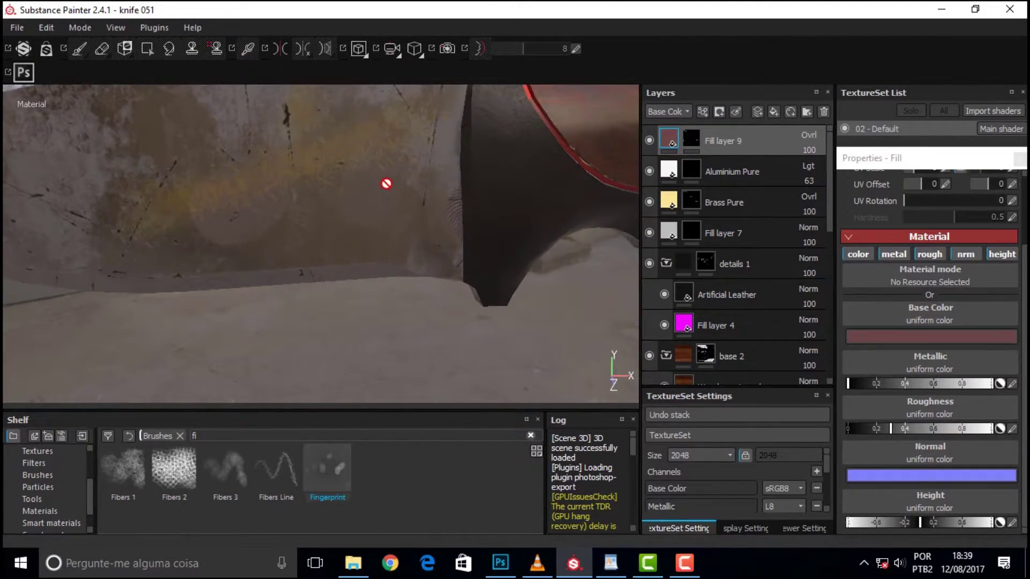
scroll(386, 184, up, 2)
scroll(391, 189, up, 2)
scroll(389, 188, down, 4)
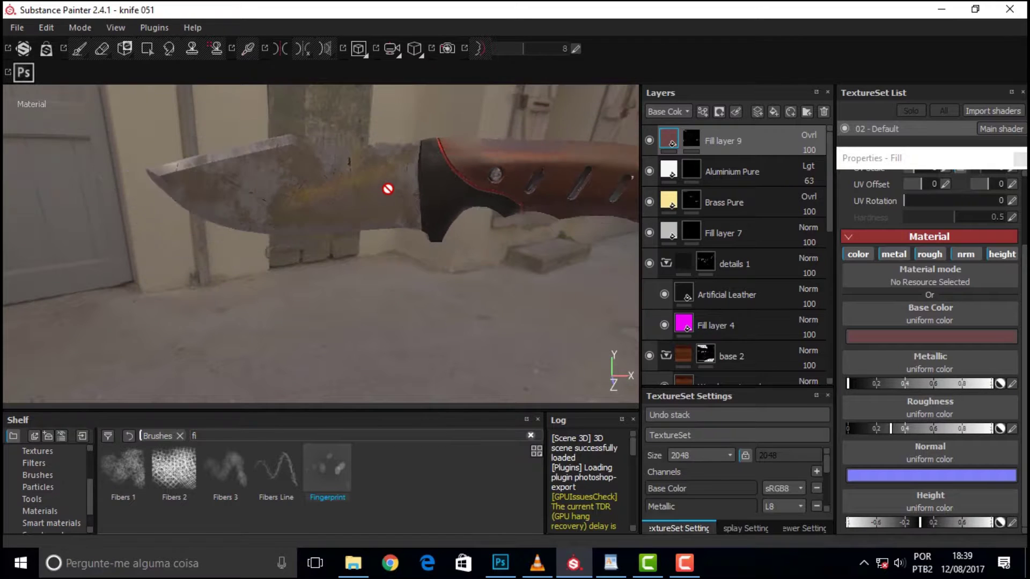
click(532, 106)
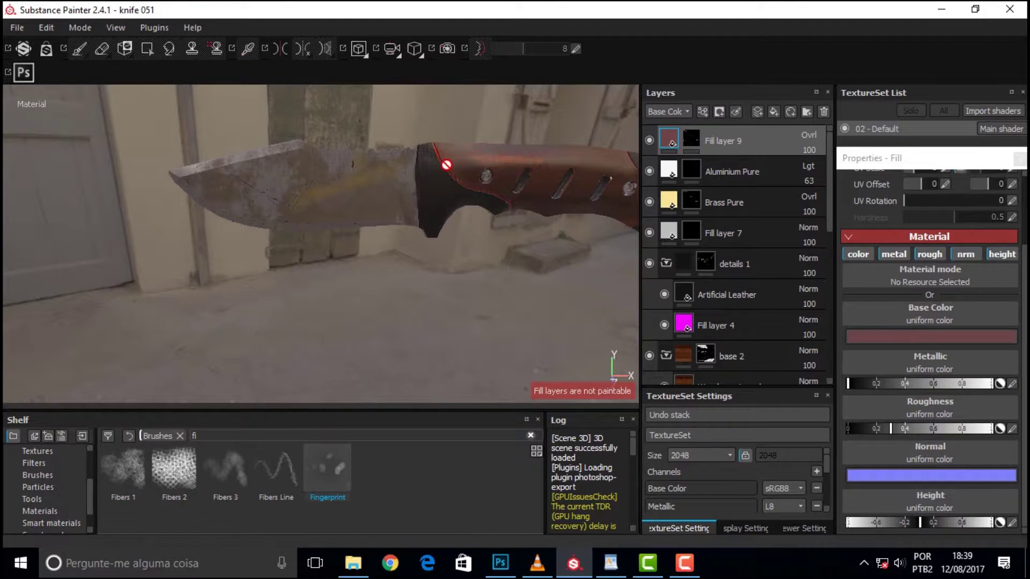
mouse_move(420, 161)
alt+mouse_down()
mouse_move(503, 165)
mouse_move(600, 112)
mouse_move(613, 285)
alt+mouse_up()
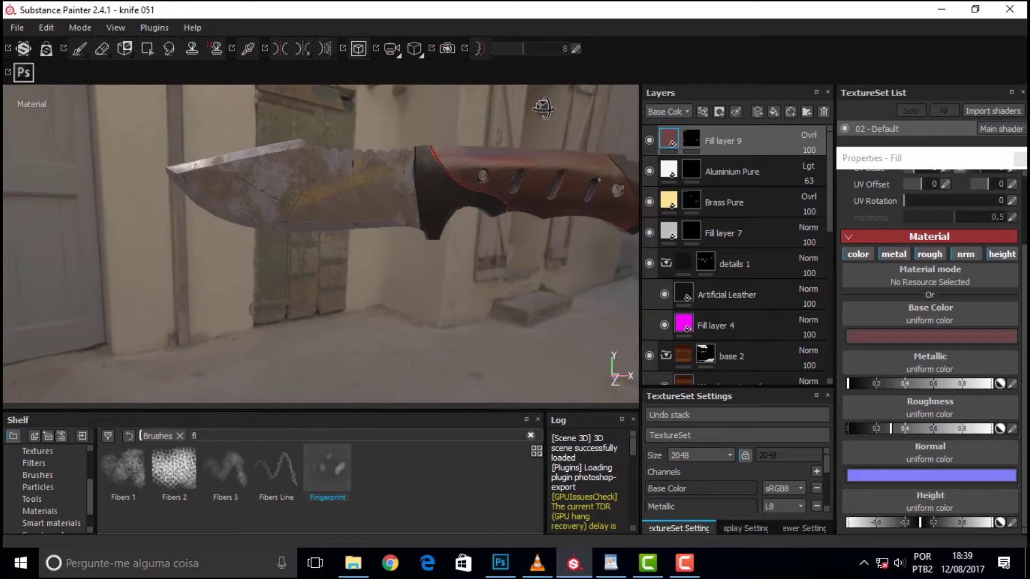
alt+drag(469, 140, 338, 208)
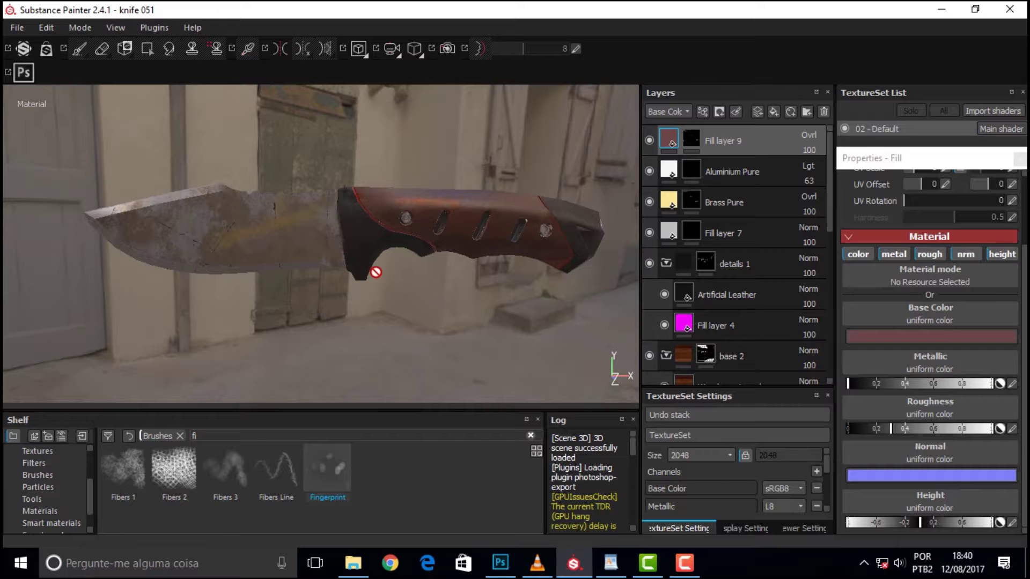
scroll(482, 230, up, 3)
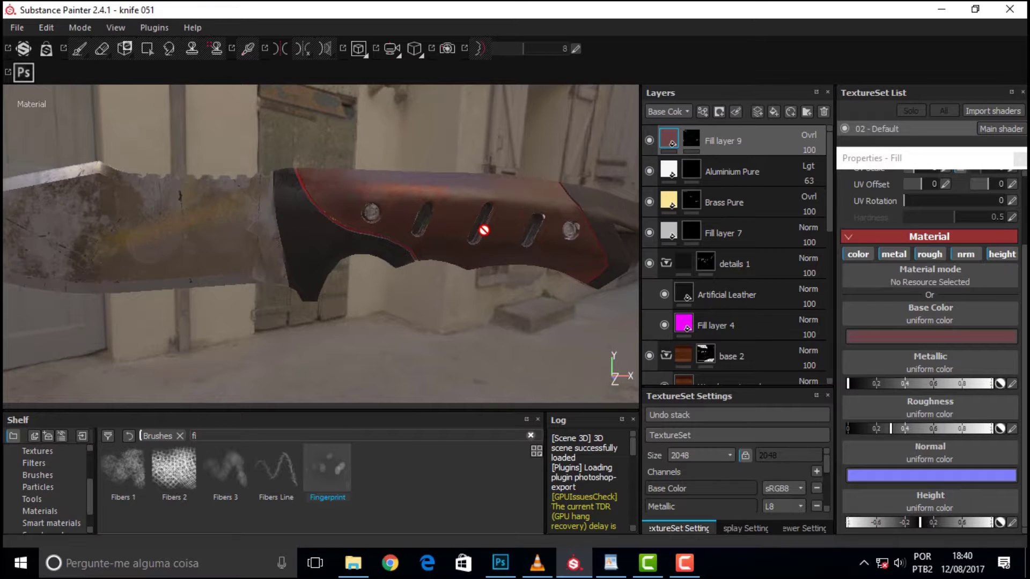
scroll(483, 230, down, 2)
mouse_move(524, 168)
alt+mouse_down()
mouse_move(16, 136)
mouse_move(167, 196)
alt+mouse_up()
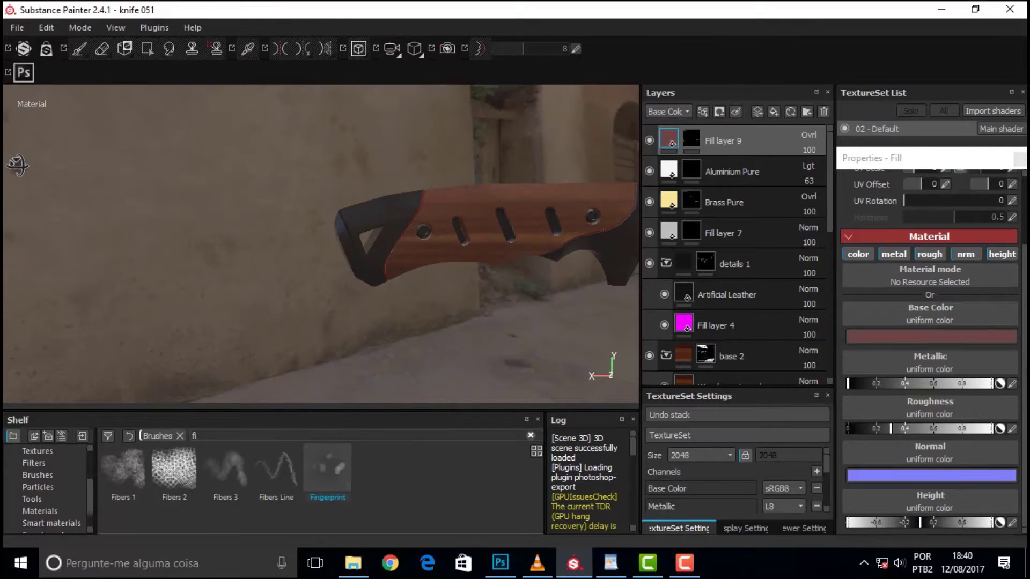
mouse_move(537, 300)
alt+middle_down()
mouse_move(252, 308)
mouse_move(332, 307)
alt+middle_up()
mouse_move(317, 175)
alt+mouse_down()
mouse_move(769, 152)
mouse_move(770, 172)
alt+mouse_up()
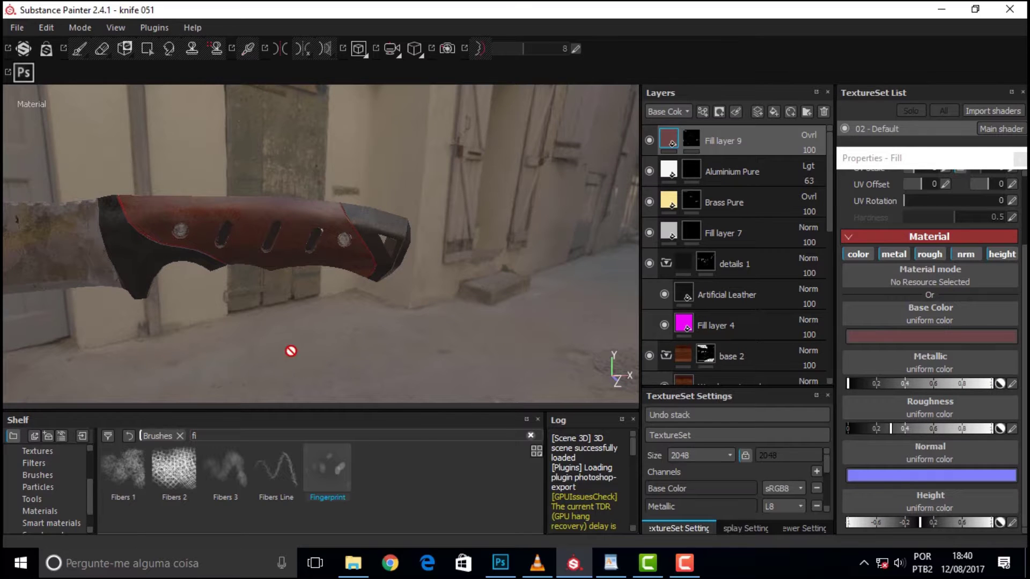
mouse_move(225, 340)
alt+mouse_down()
mouse_move(432, 333)
mouse_move(392, 324)
alt+mouse_up()
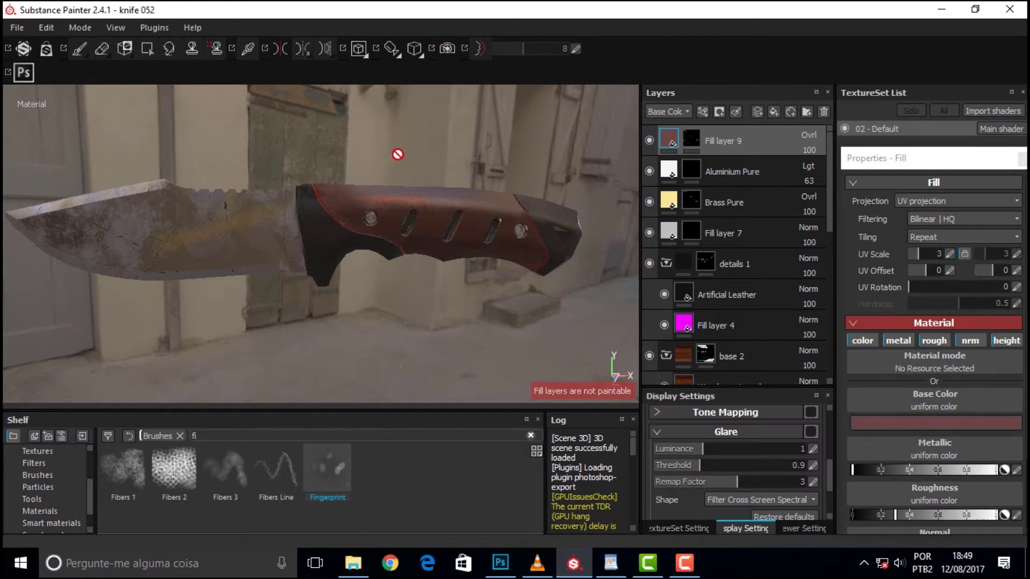
Step: Orbit the finished knife 052 for a final look and stop the recording
mouse_move(377, 165)
alt+mouse_down()
mouse_move(559, 147)
mouse_move(240, 139)
mouse_move(352, 131)
mouse_move(338, 122)
alt+mouse_up()
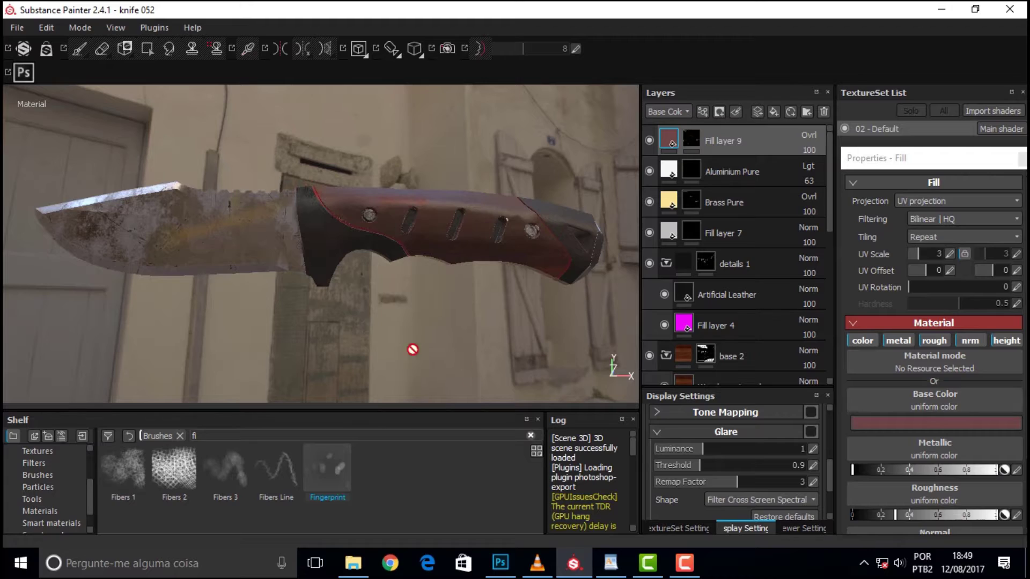
click(685, 563)
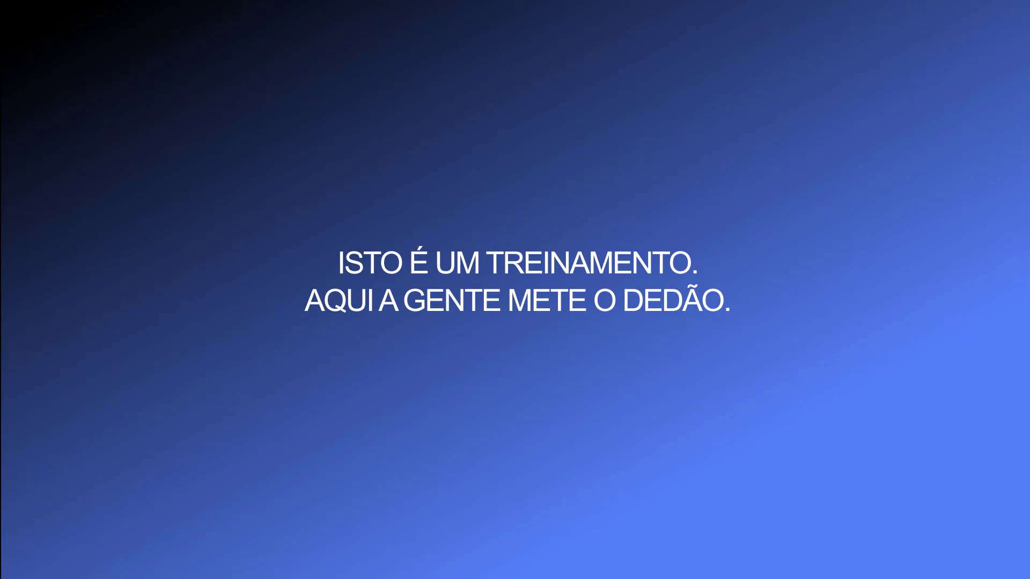